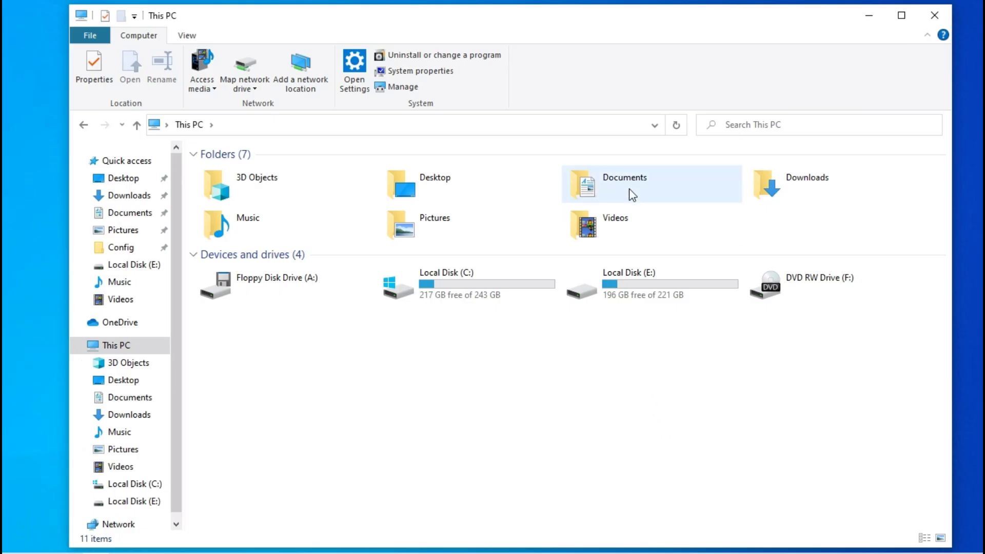
Open the original OLSystemSettings from Documents\My Games\Outlast2\OLGame\Config in a maximized Notepad.
{"action": "double_click", "coordinate": [631, 187]}
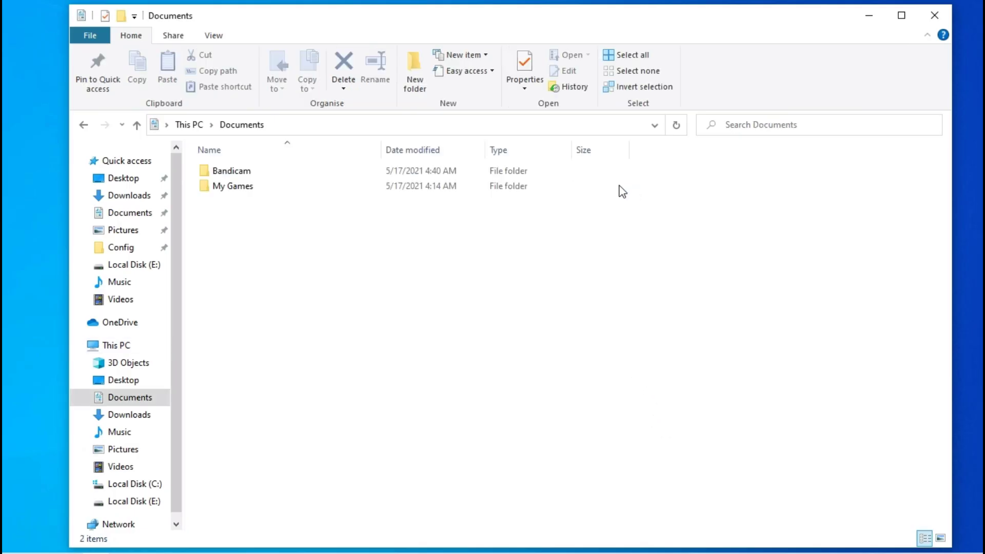
{"action": "double_click", "coordinate": [239, 188]}
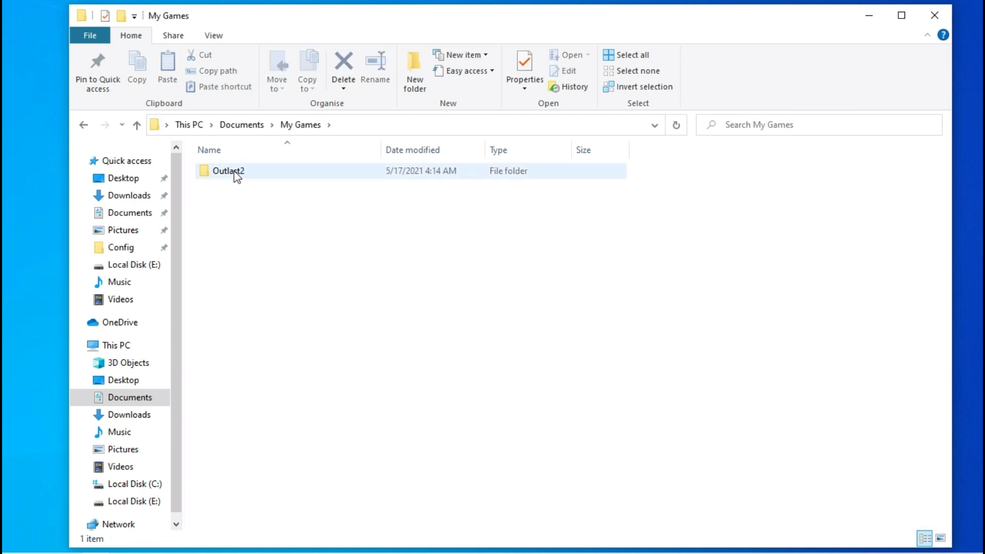
{"action": "double_click", "coordinate": [236, 179]}
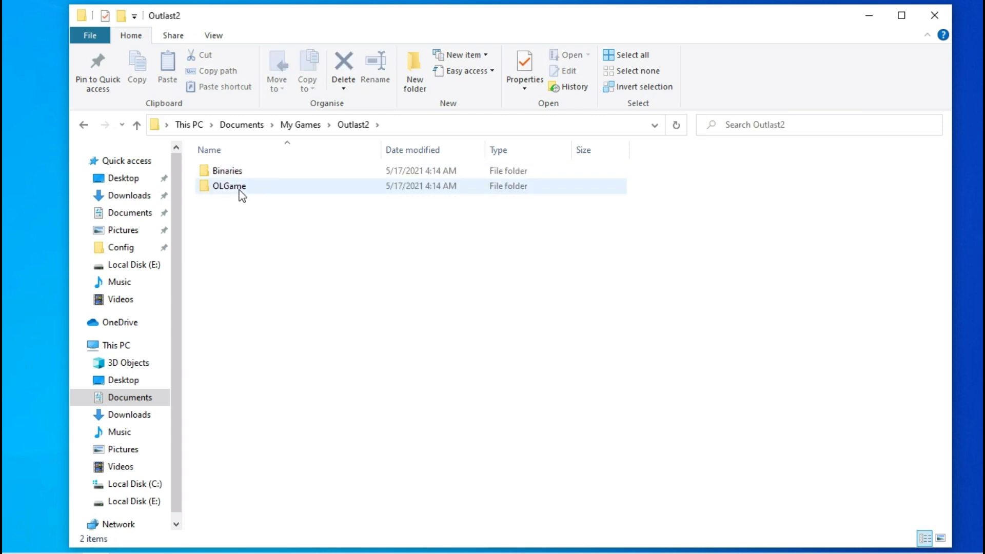
{"action": "double_click", "coordinate": [240, 195]}
{"action": "left_click", "coordinate": [237, 176]}
{"action": "double_click", "coordinate": [238, 176]}
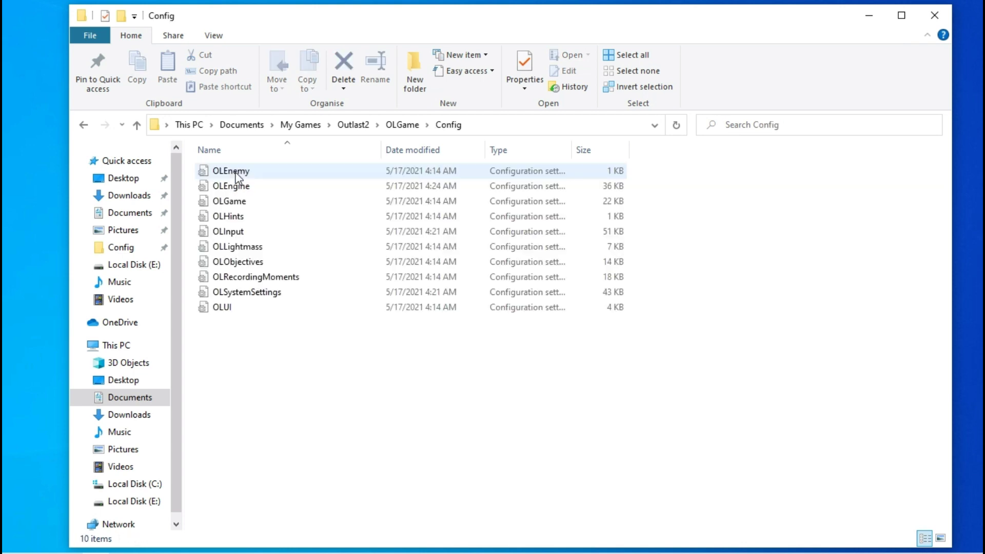
{"action": "right_click", "coordinate": [236, 297]}
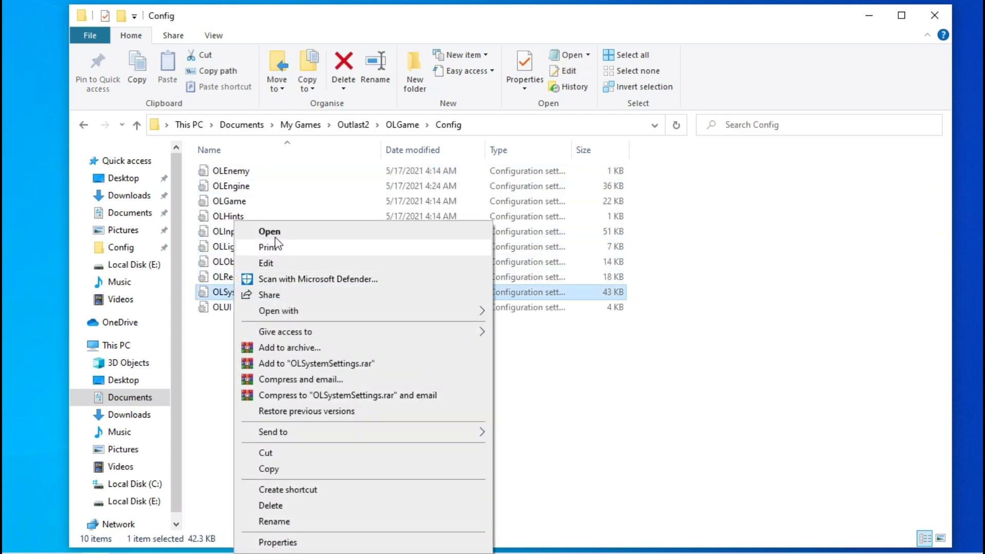
{"action": "left_click", "coordinate": [278, 235]}
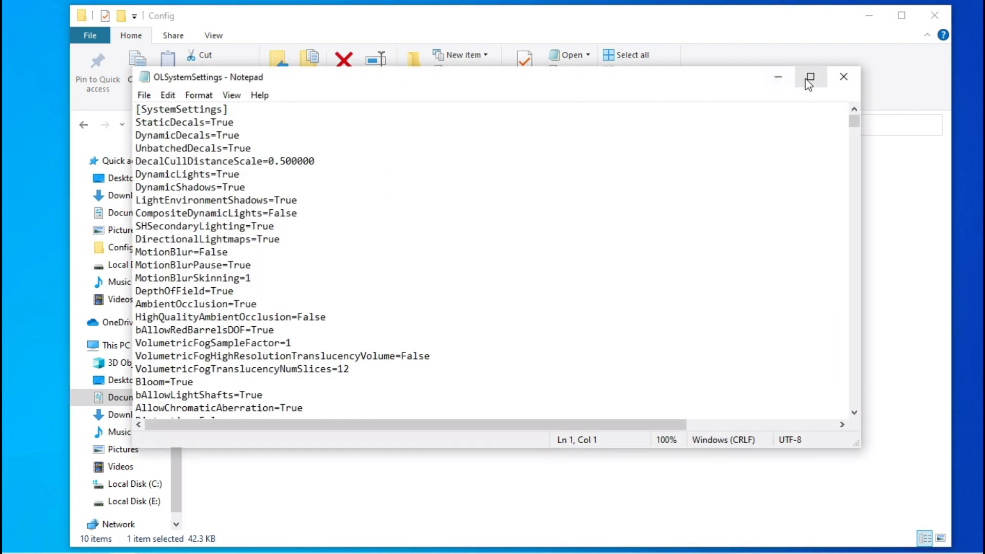
{"action": "left_click", "coordinate": [809, 78]}
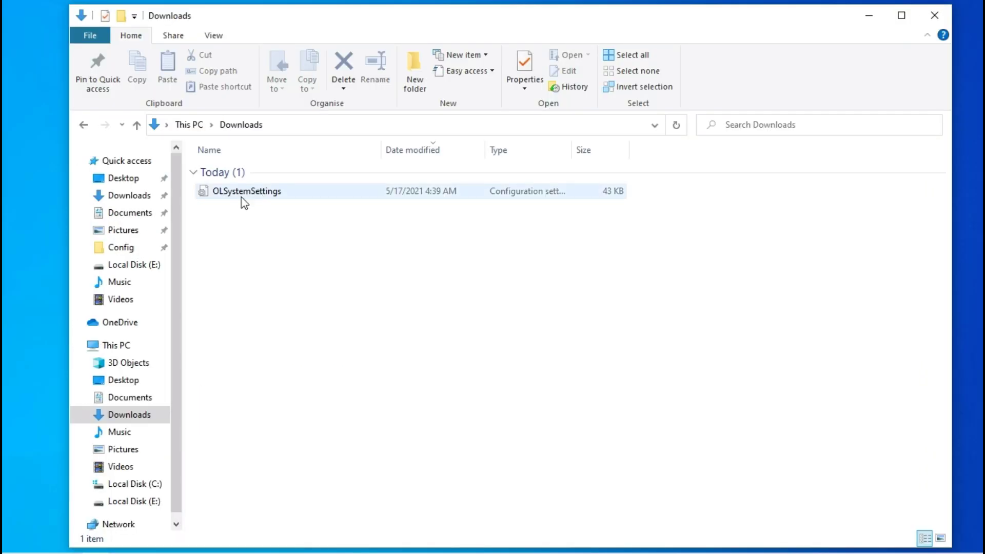
Copy the downloaded OLSystemSettings into the Outlast2 OLGame Config folder, replacing the existing file.
{"action": "right_click", "coordinate": [241, 198]}
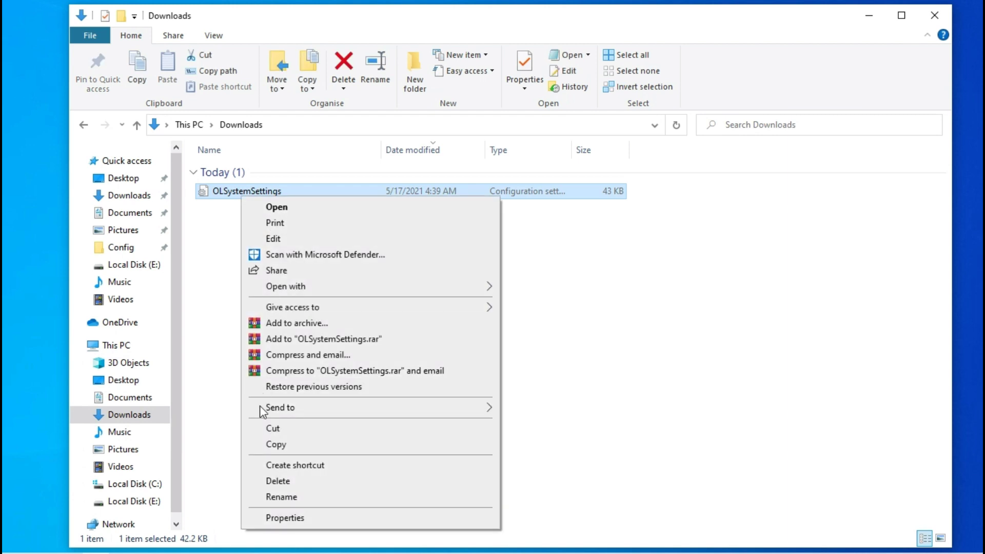
{"action": "left_click", "coordinate": [266, 442]}
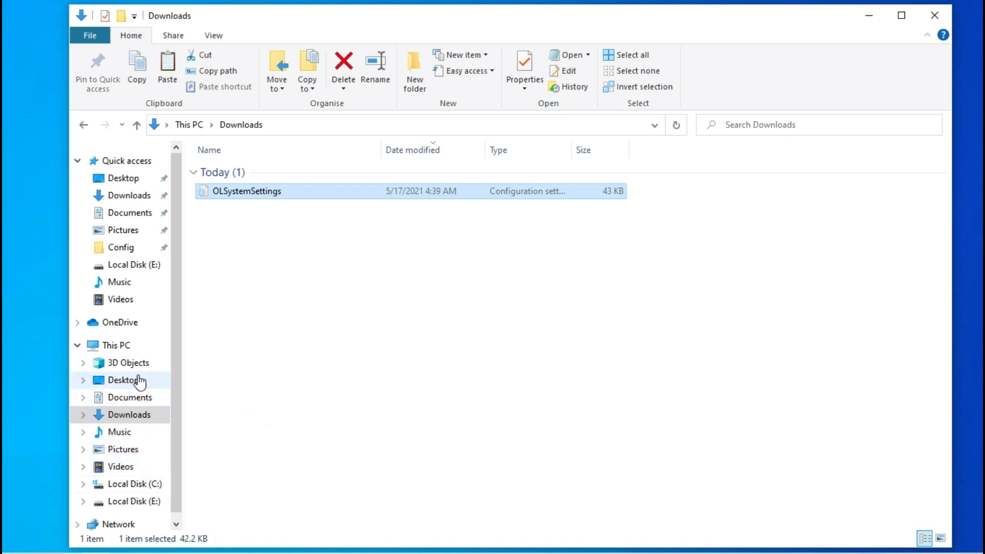
{"action": "left_click", "coordinate": [135, 397]}
{"action": "double_click", "coordinate": [274, 189]}
{"action": "double_click", "coordinate": [231, 172]}
{"action": "double_click", "coordinate": [231, 185]}
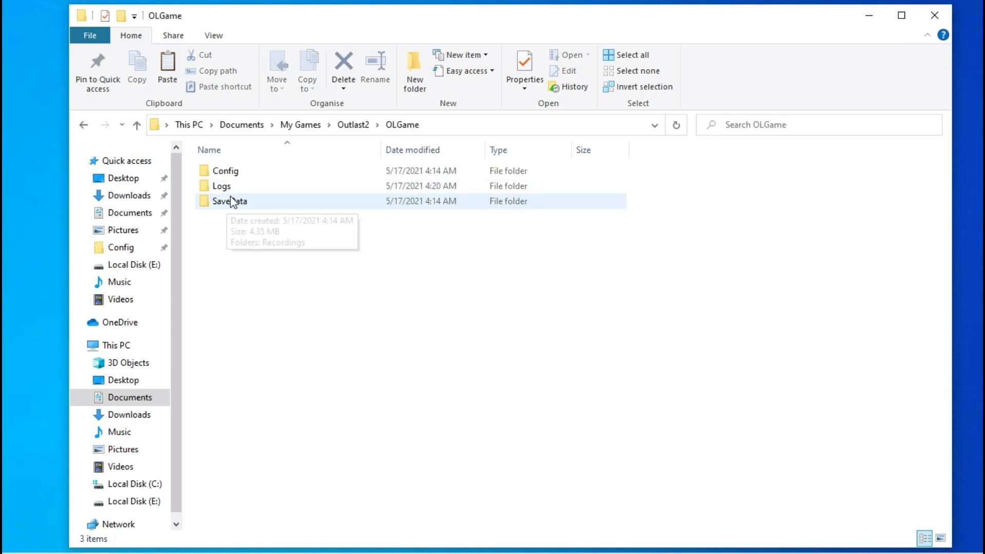
{"action": "double_click", "coordinate": [230, 173]}
{"action": "right_click", "coordinate": [725, 275]}
{"action": "left_click", "coordinate": [759, 374]}
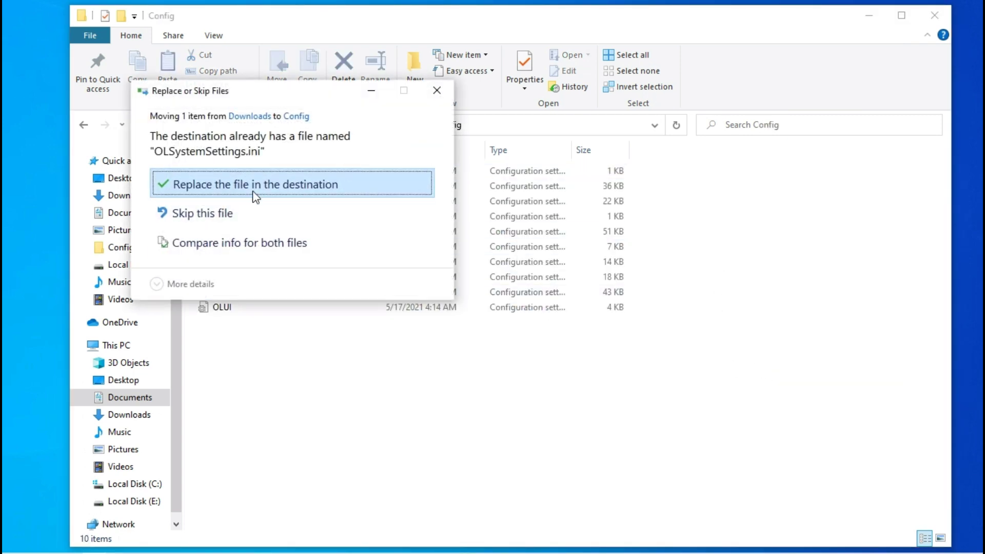
{"action": "left_click", "coordinate": [254, 191]}
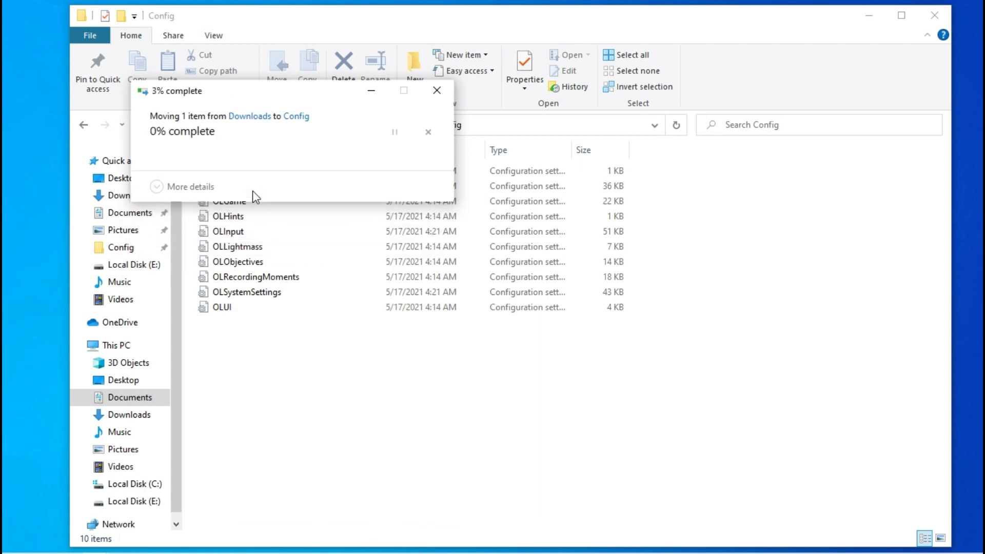
Refresh the Config folder and open the new OLSystemSettings in a maximized Notepad.
{"action": "right_click", "coordinate": [711, 193]}
{"action": "left_click", "coordinate": [747, 252]}
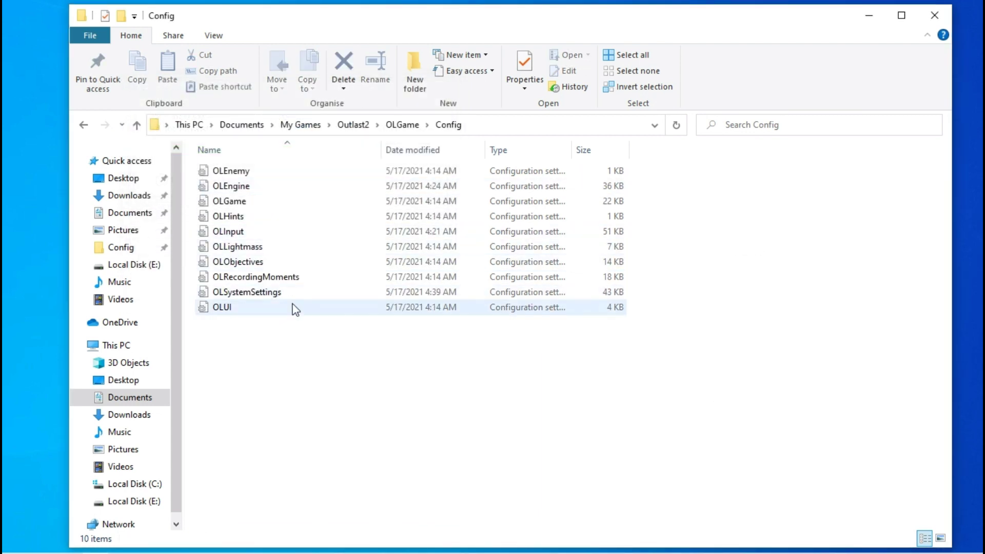
{"action": "right_click", "coordinate": [219, 296]}
{"action": "left_click", "coordinate": [275, 231]}
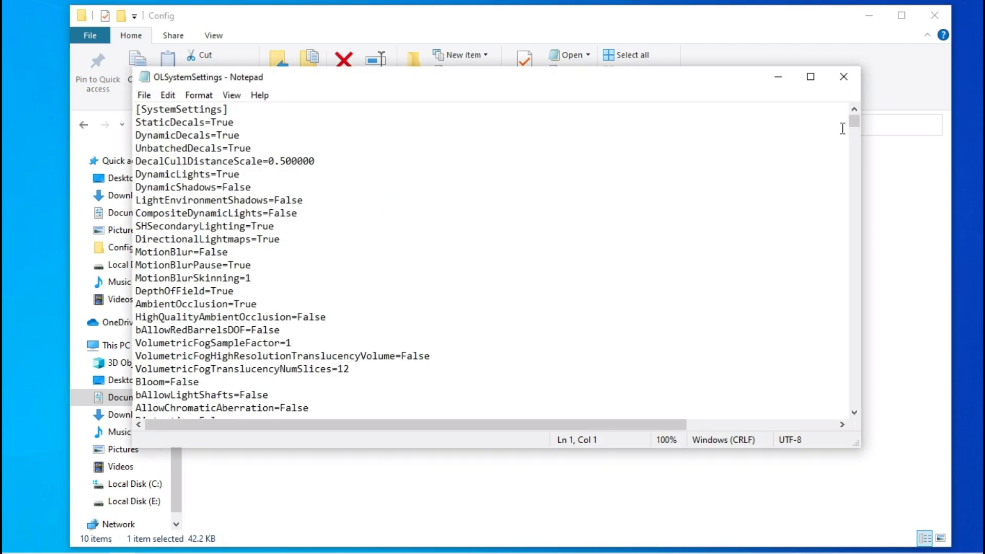
{"action": "left_click", "coordinate": [811, 77]}
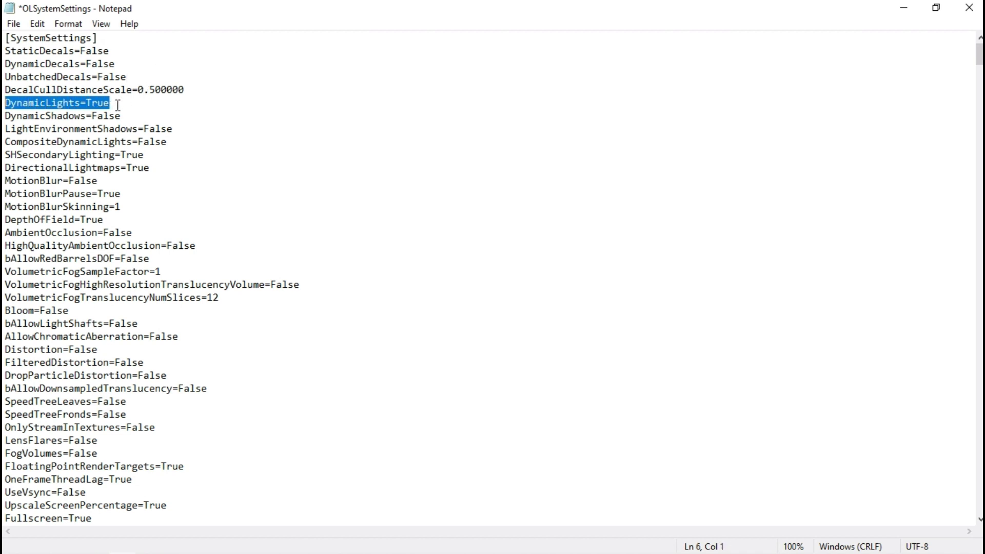
{"action": "scroll", "coordinate": [337, 188], "scroll_direction": "down", "scroll_amount": 2}
{"action": "scroll", "coordinate": [338, 188], "scroll_direction": "down", "scroll_amount": 4}
{"action": "scroll", "coordinate": [338, 188], "scroll_direction": "down", "scroll_amount": 3}
{"action": "scroll", "coordinate": [337, 188], "scroll_direction": "down", "scroll_amount": 7}
{"action": "scroll", "coordinate": [338, 188], "scroll_direction": "down", "scroll_amount": 3}
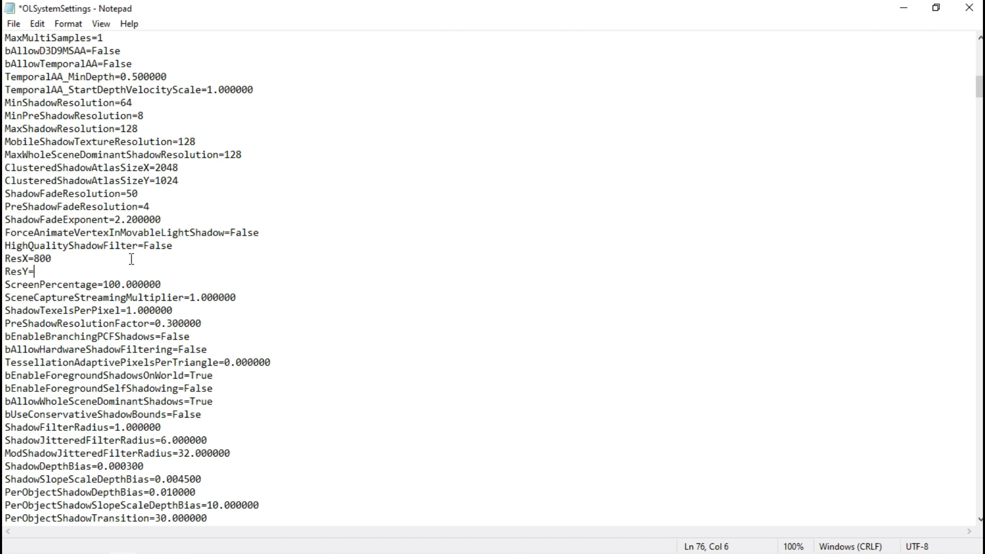
{"action": "scroll", "coordinate": [146, 189], "scroll_direction": "up", "scroll_amount": 3}
{"action": "scroll", "coordinate": [146, 190], "scroll_direction": "up", "scroll_amount": 3}
{"action": "scroll", "coordinate": [148, 192], "scroll_direction": "up", "scroll_amount": 3}
{"action": "scroll", "coordinate": [150, 193], "scroll_direction": "up", "scroll_amount": 2}
{"action": "scroll", "coordinate": [150, 194], "scroll_direction": "up", "scroll_amount": 2}
{"action": "scroll", "coordinate": [151, 193], "scroll_direction": "up", "scroll_amount": 1}
{"action": "scroll", "coordinate": [150, 193], "scroll_direction": "up", "scroll_amount": 2}
{"action": "scroll", "coordinate": [150, 193], "scroll_direction": "up", "scroll_amount": 1}
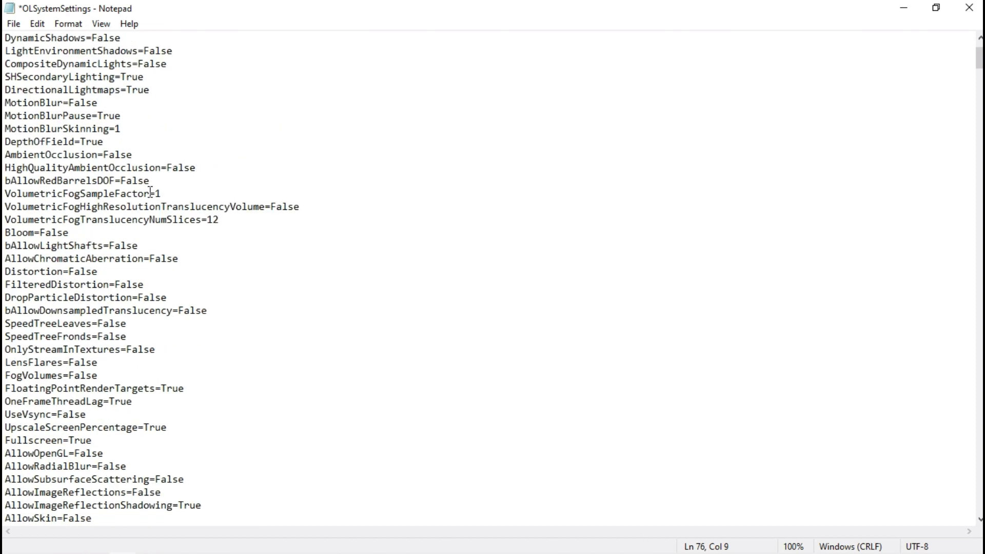
{"action": "scroll", "coordinate": [151, 193], "scroll_direction": "up", "scroll_amount": 2}
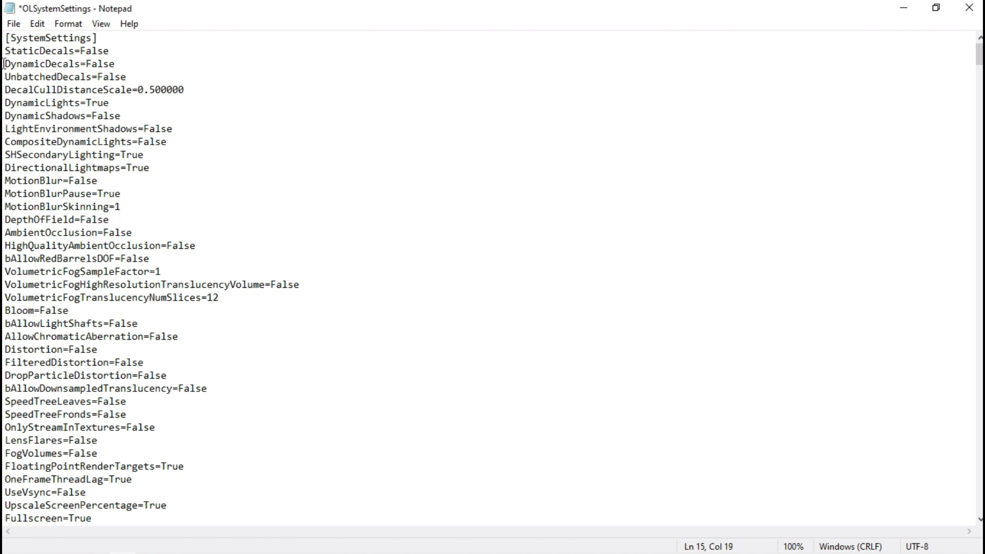
Save OLSystemSettings with the ResX 800 and DepthOfField False edits.
{"action": "left_click", "coordinate": [14, 23]}
{"action": "left_click", "coordinate": [31, 86]}
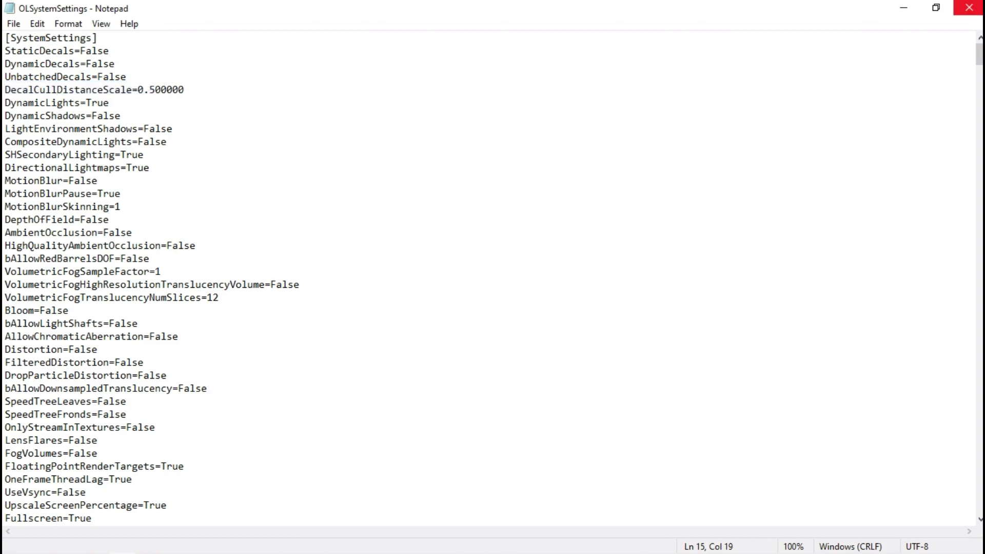
Close the Notepad window holding OLSystemSettings.
{"action": "left_click", "coordinate": [969, 8]}
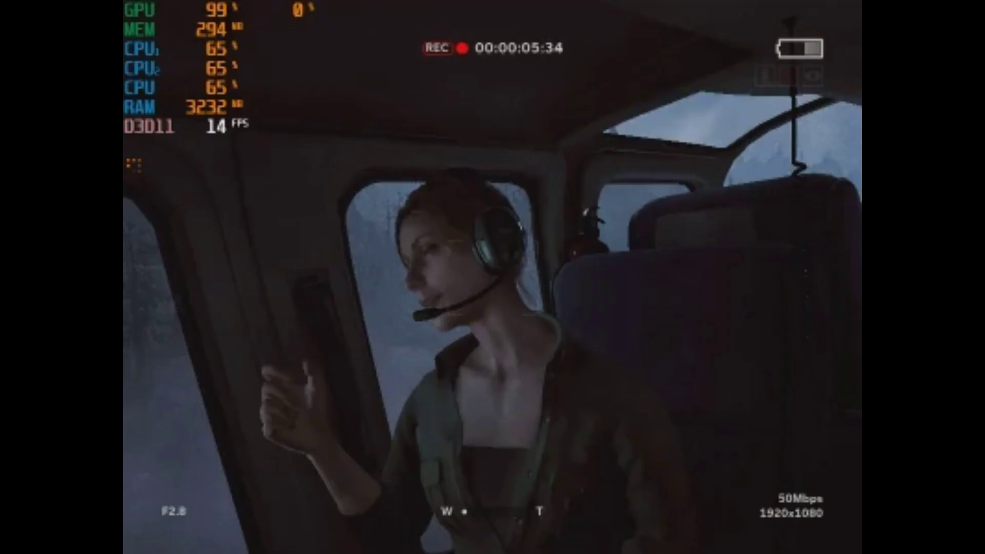